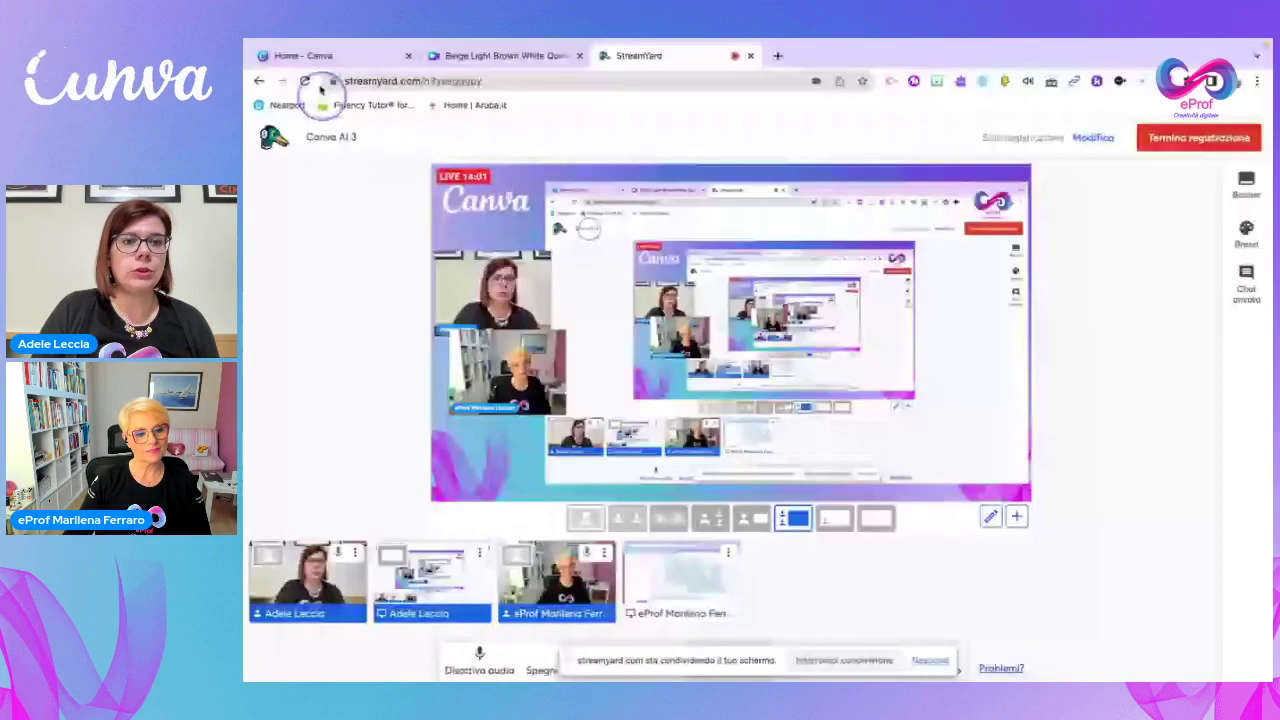
Switch to the Canva home page and view the language option in the account settings, returning home when done
{"action": "left_click", "coordinate": [318, 55]}
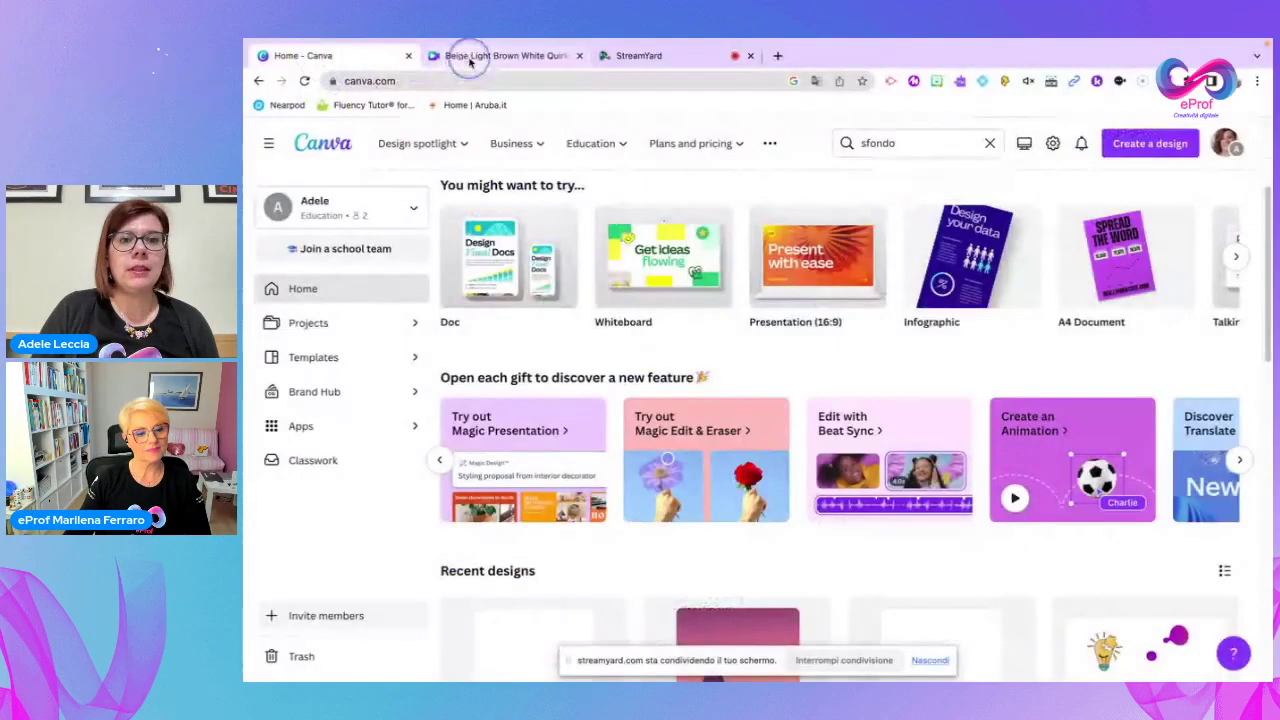
{"action": "left_click", "coordinate": [470, 57]}
{"action": "left_click", "coordinate": [337, 55]}
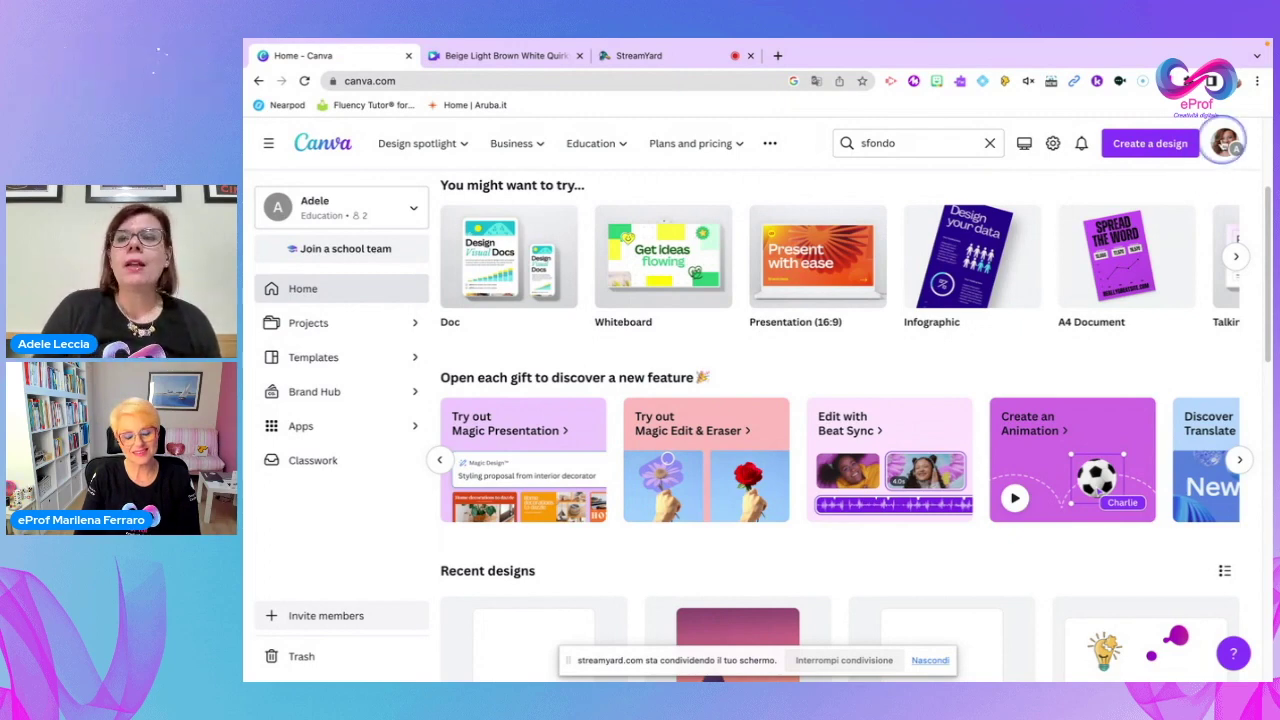
{"action": "left_click", "coordinate": [1226, 145]}
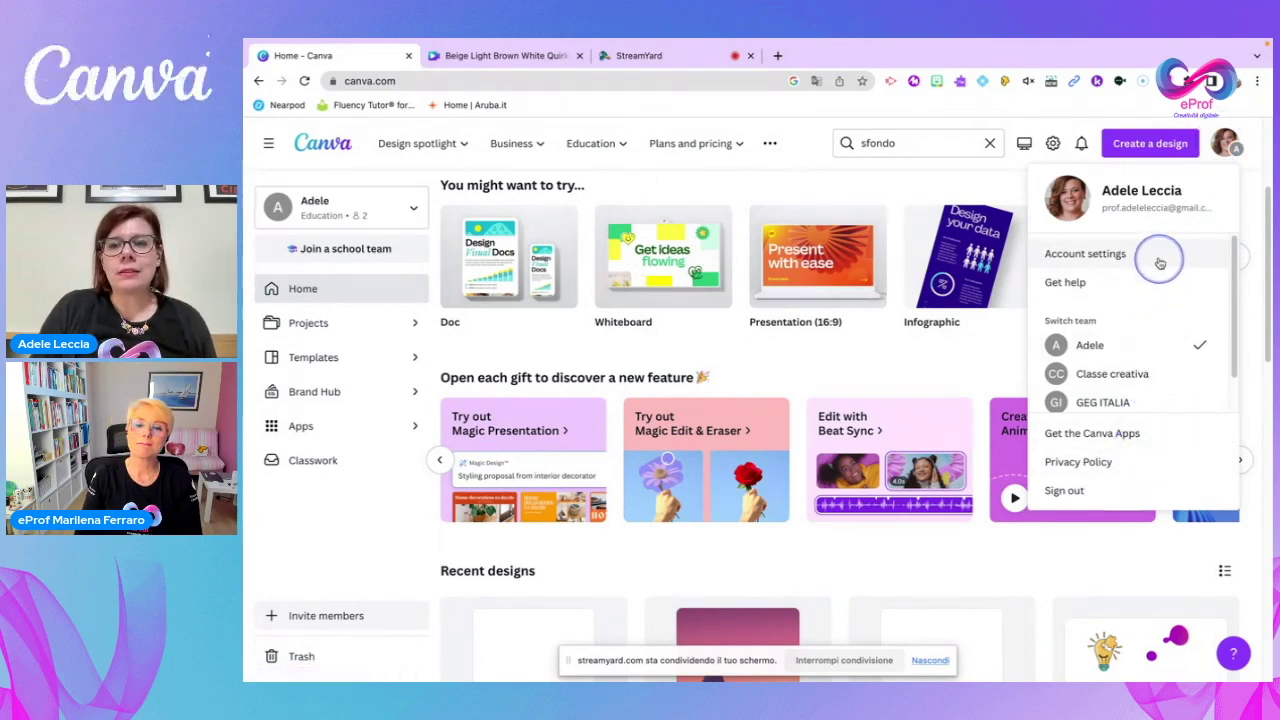
{"action": "left_click", "coordinate": [1085, 254]}
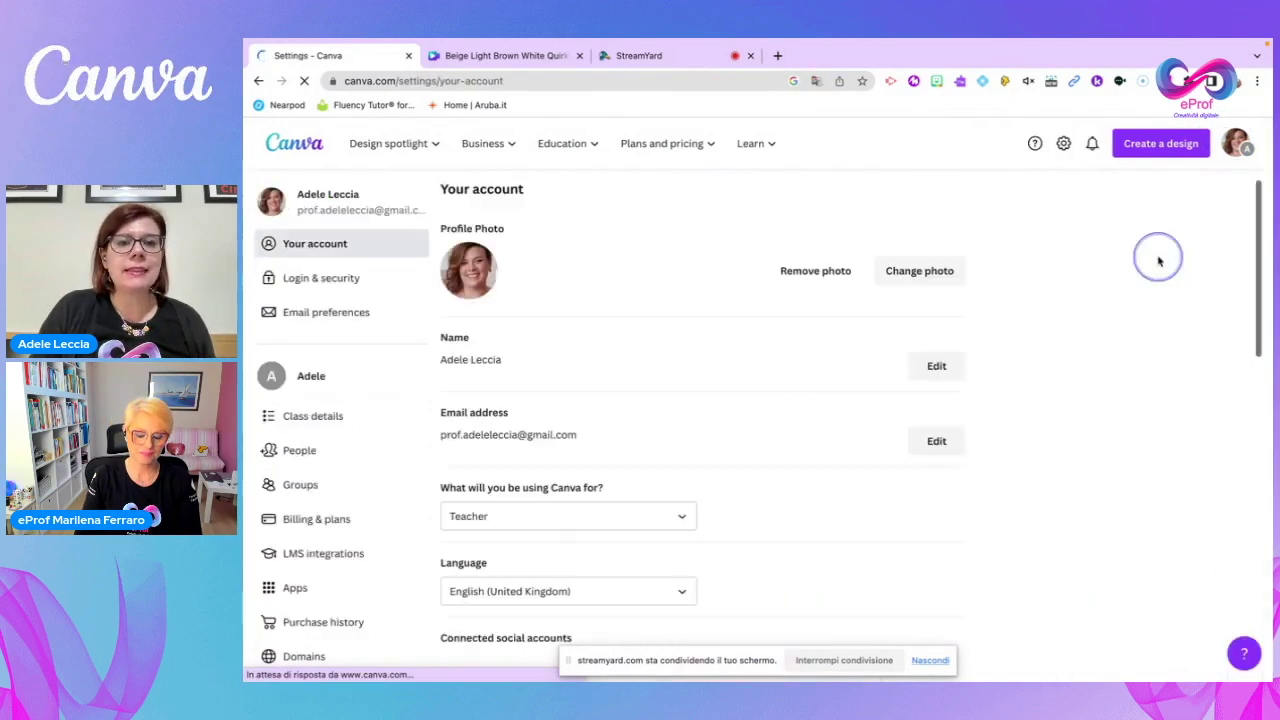
{"action": "scroll", "coordinate": [640, 420], "scroll_direction": "down", "scroll_amount": 1}
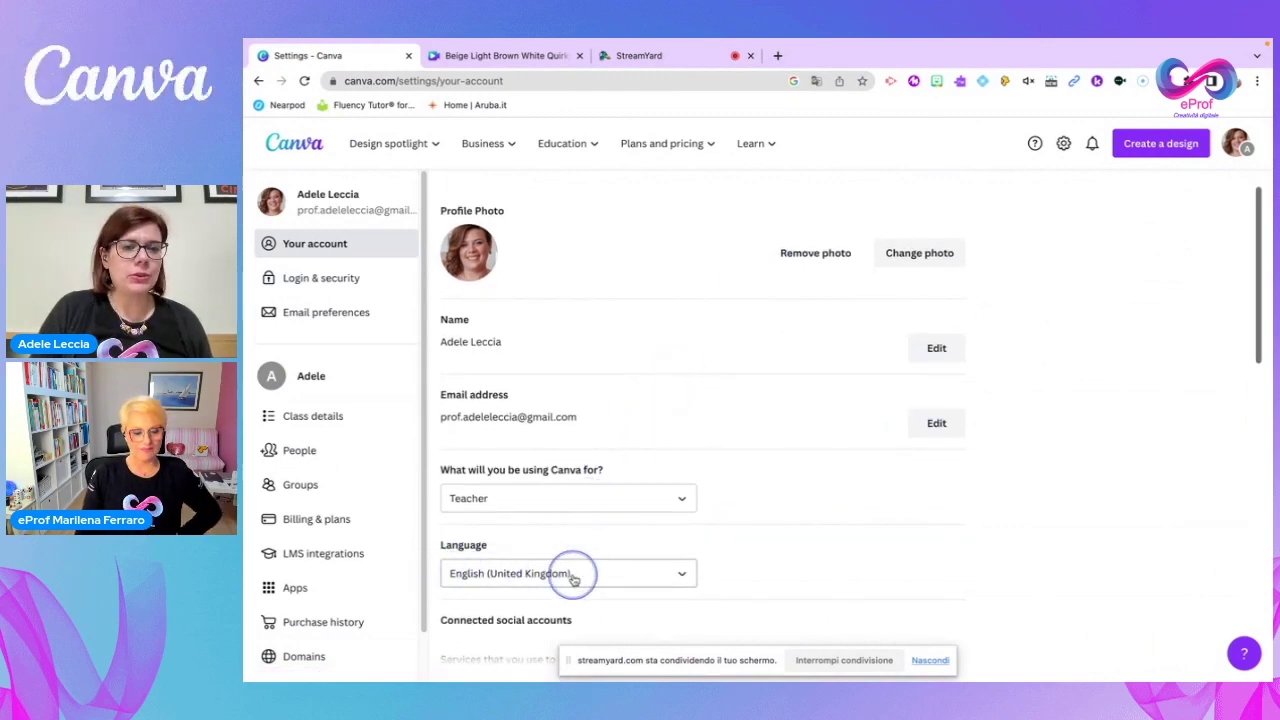
{"action": "left_click", "coordinate": [296, 143]}
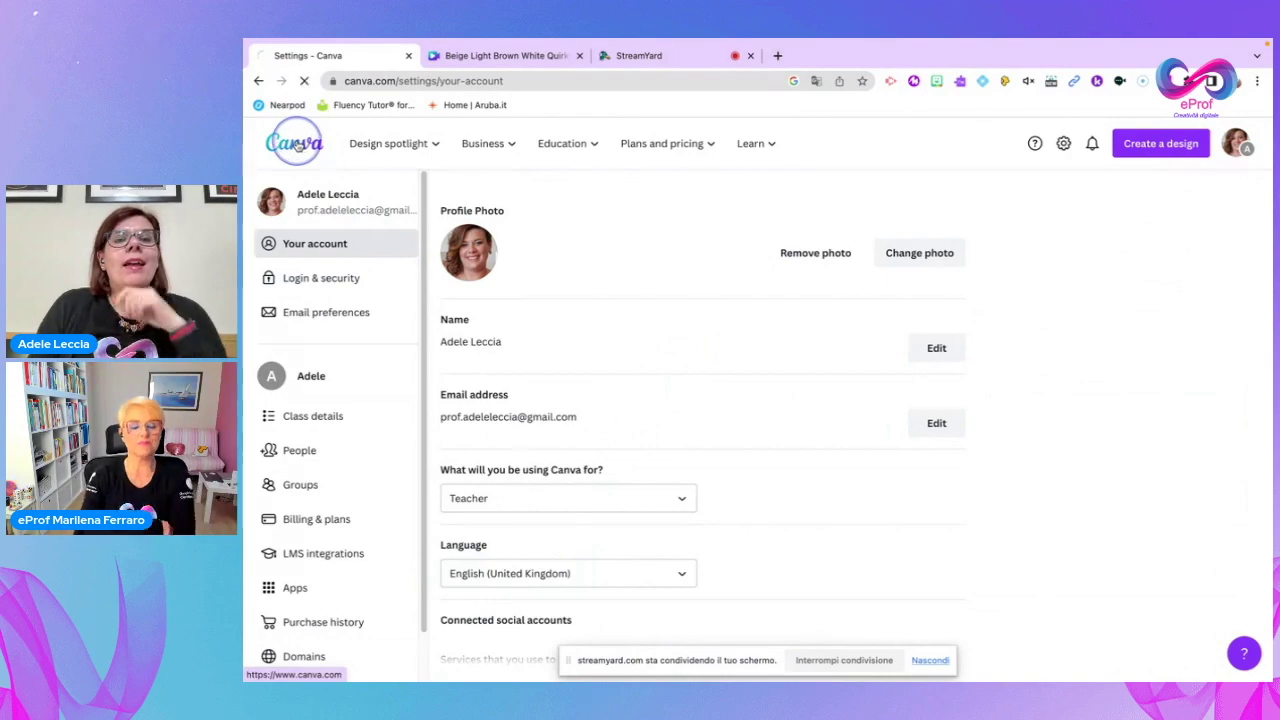
Try out Magic Design from the home page and generate templates from the first uploaded portrait photo
{"action": "scroll", "coordinate": [571, 286], "scroll_direction": "down", "scroll_amount": 5}
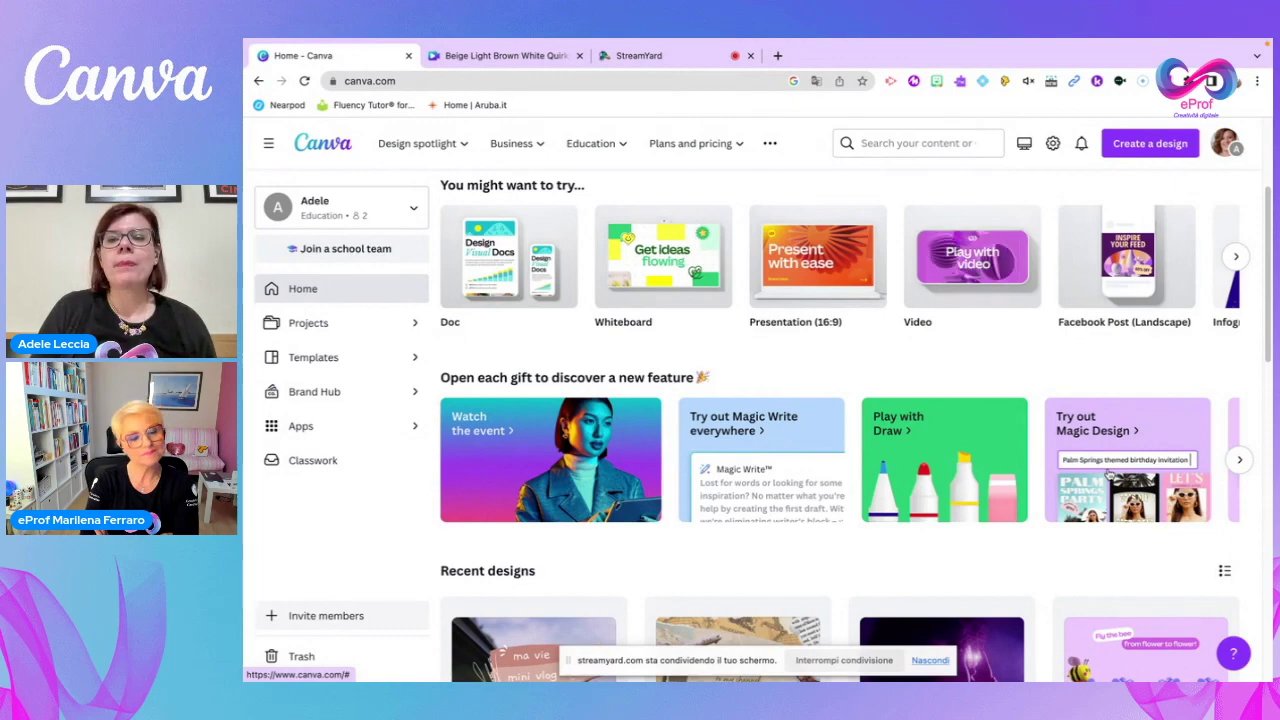
{"action": "left_click", "coordinate": [1100, 430]}
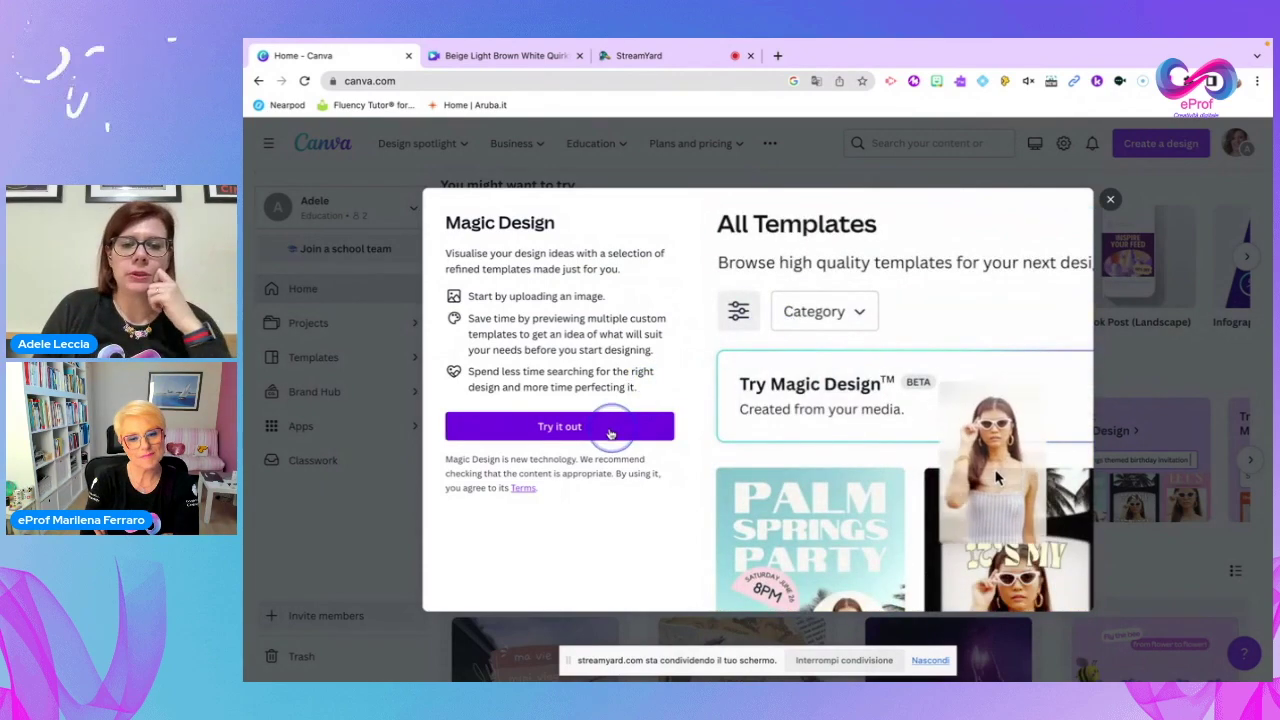
{"action": "left_click", "coordinate": [545, 430]}
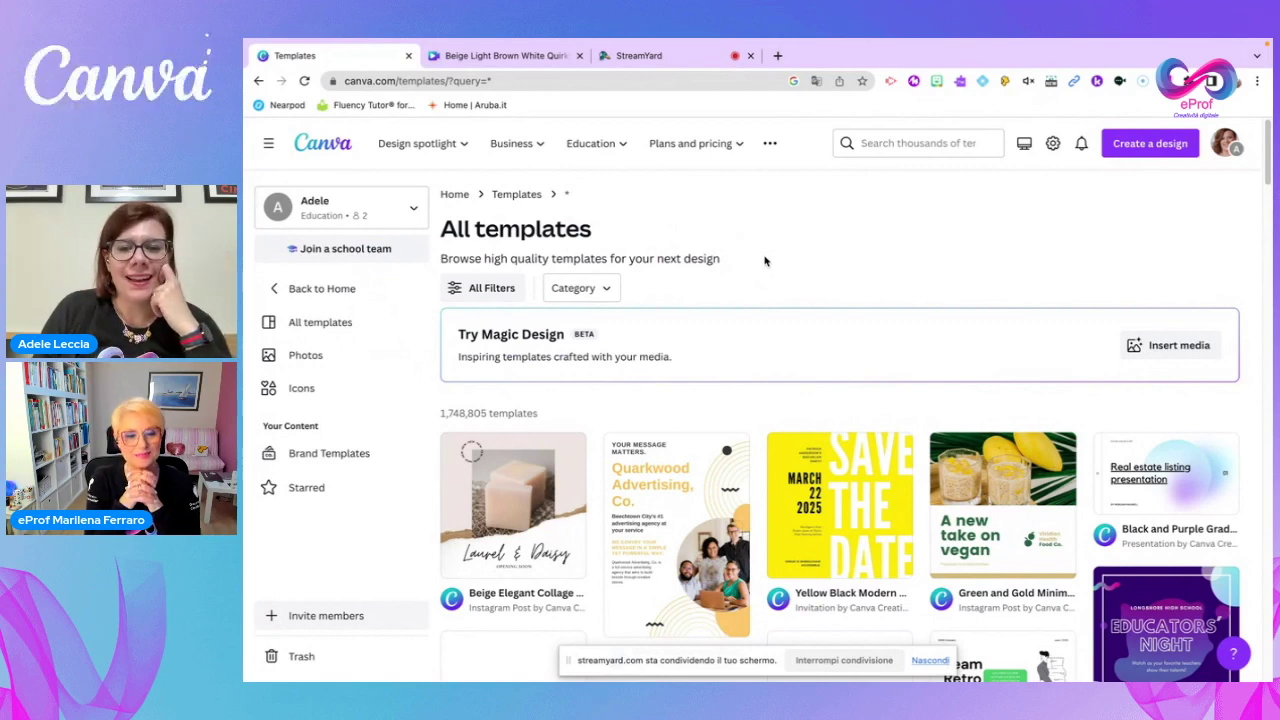
{"action": "left_click", "coordinate": [1142, 347]}
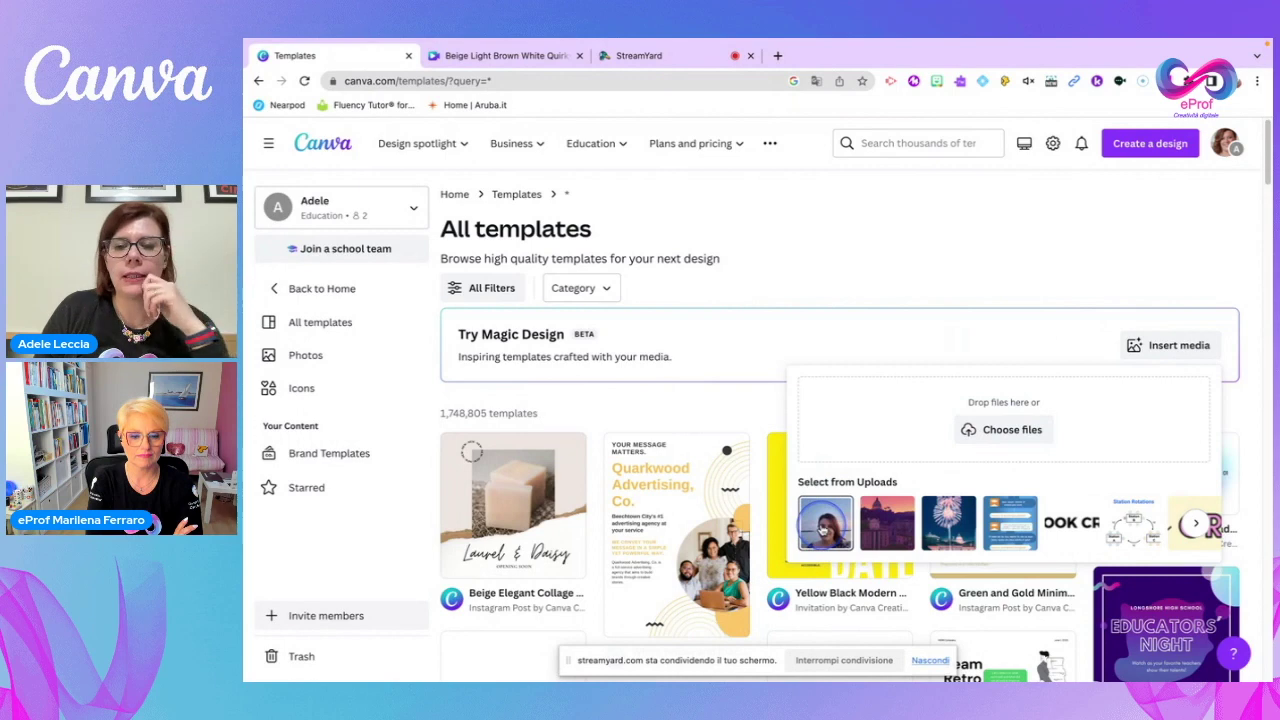
{"action": "left_click", "coordinate": [822, 526]}
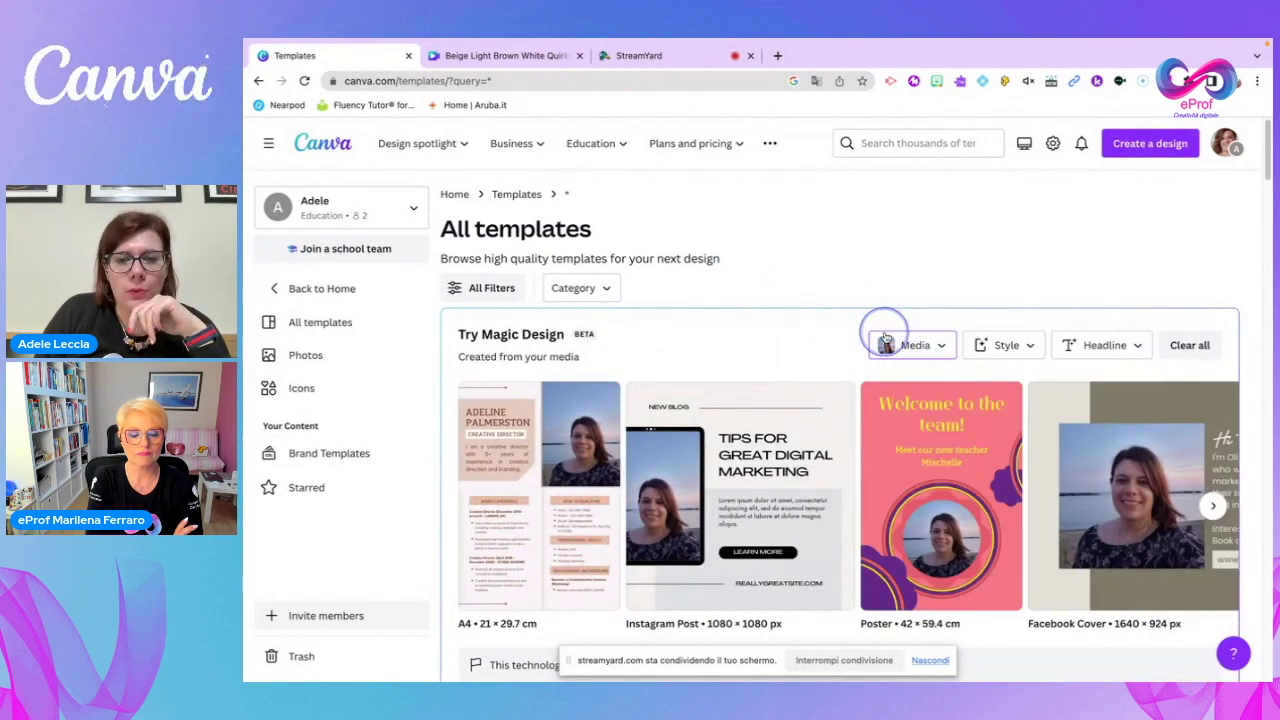
Restyle the Magic Design results with the Minimalist theme and the Arsenal/Radley style
{"action": "left_click", "coordinate": [1005, 345]}
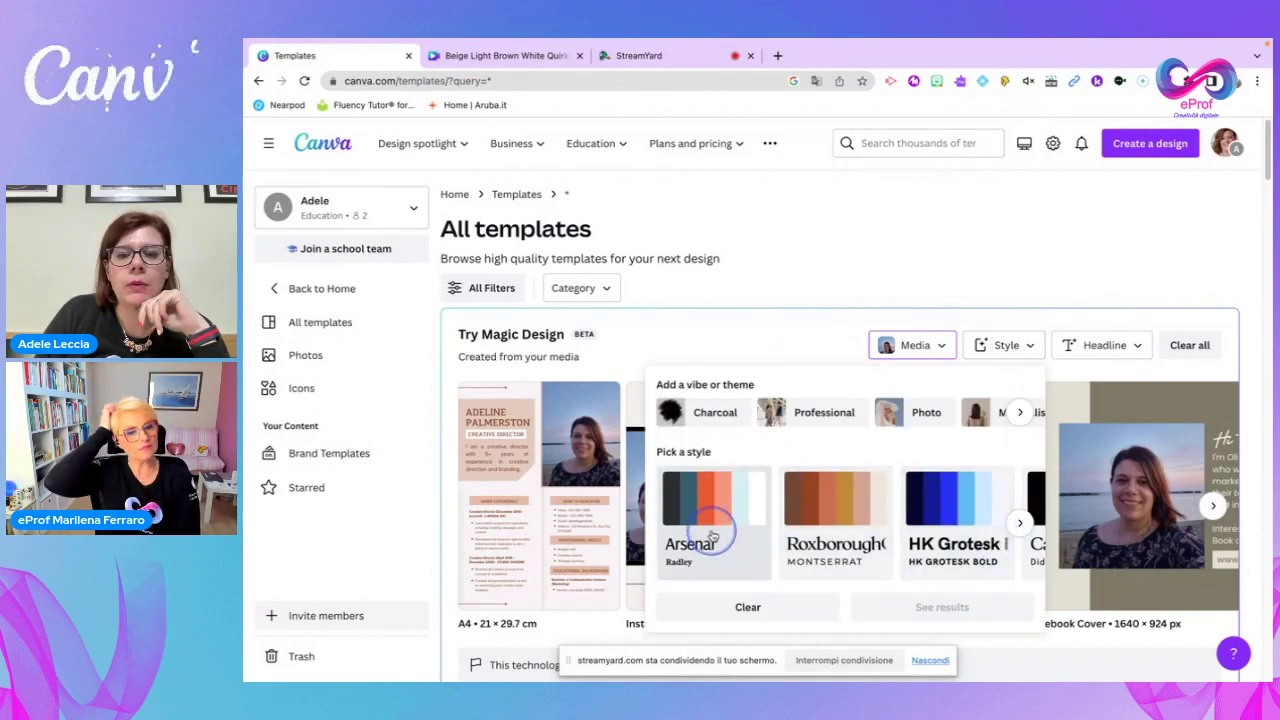
{"action": "left_click", "coordinate": [766, 526]}
{"action": "left_click", "coordinate": [950, 618]}
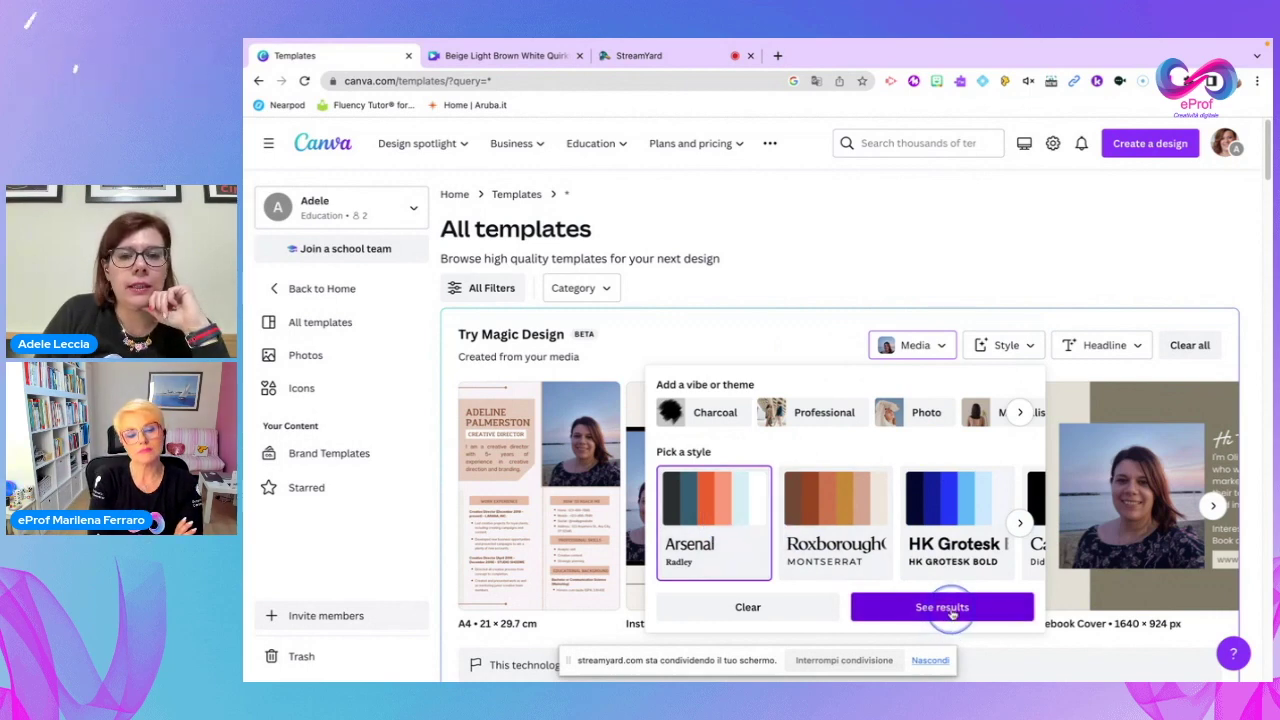
{"action": "left_click", "coordinate": [712, 412]}
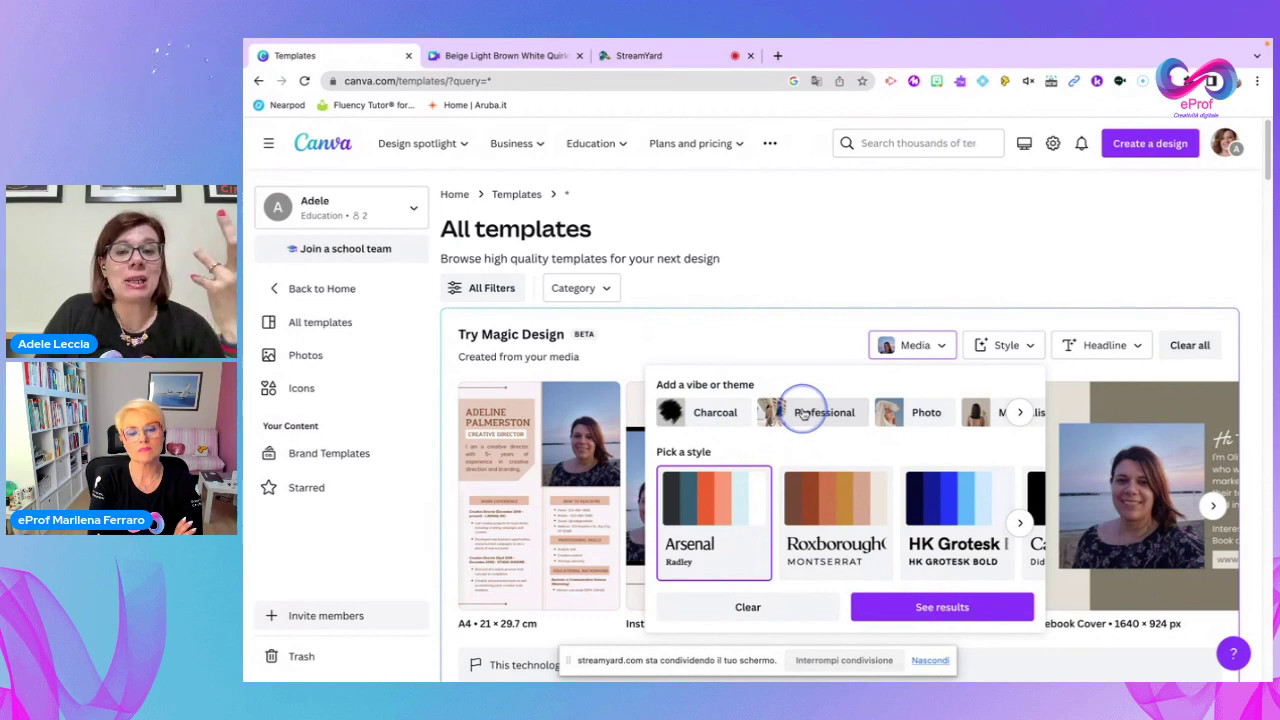
{"action": "left_click", "coordinate": [1008, 416]}
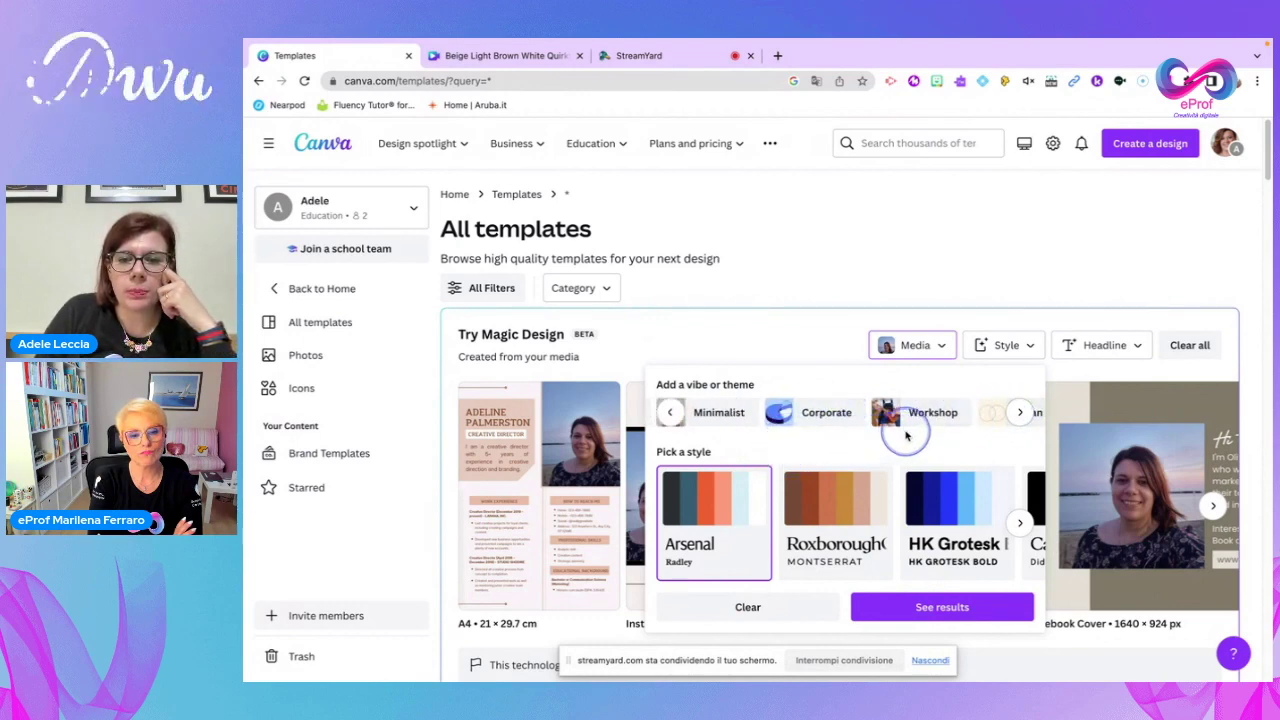
{"action": "left_click", "coordinate": [726, 414]}
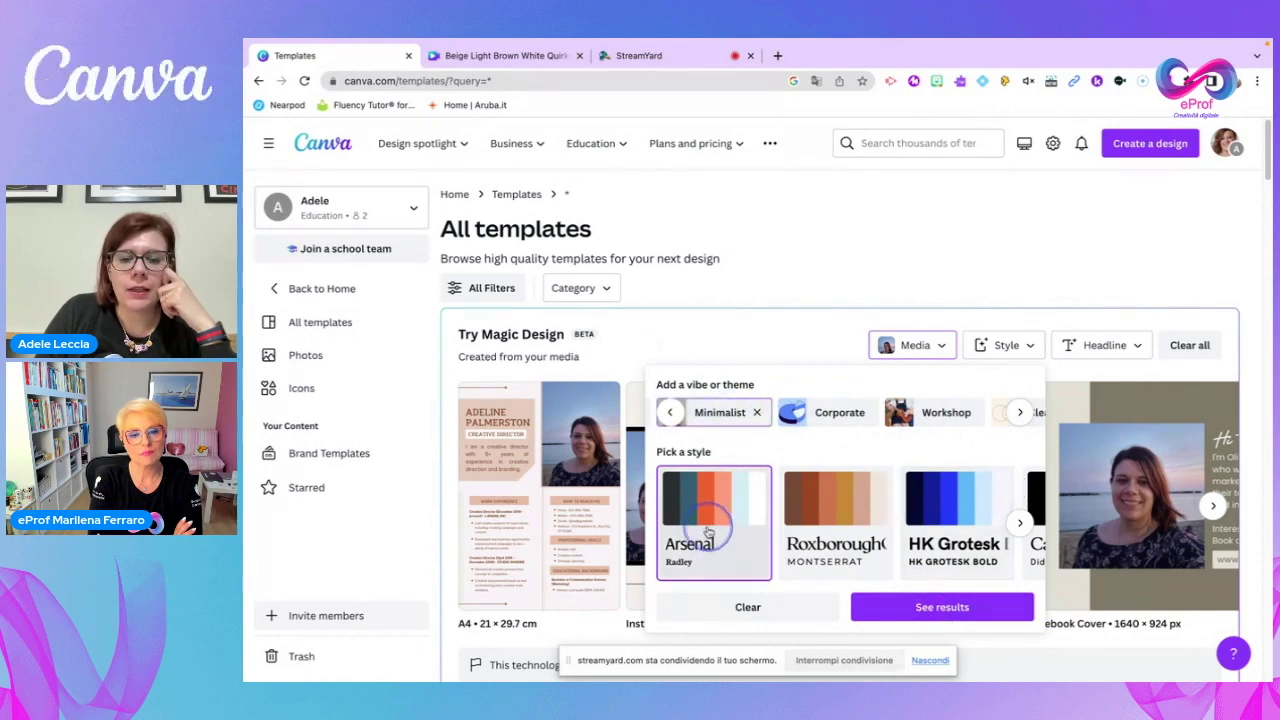
{"action": "left_click", "coordinate": [936, 608]}
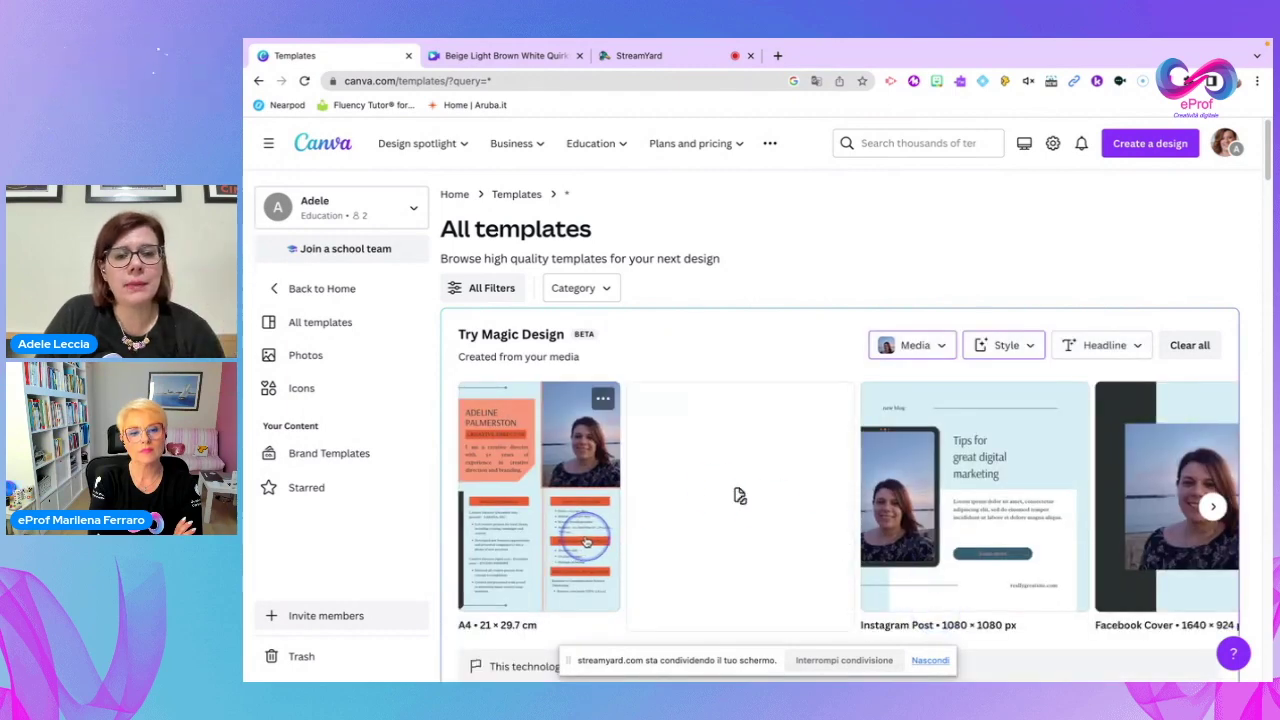
Browse the restyled templates and add the headline "Segui le Chiacchiere su...." to the results
{"action": "scroll", "coordinate": [740, 496], "scroll_direction": "down", "scroll_amount": 1}
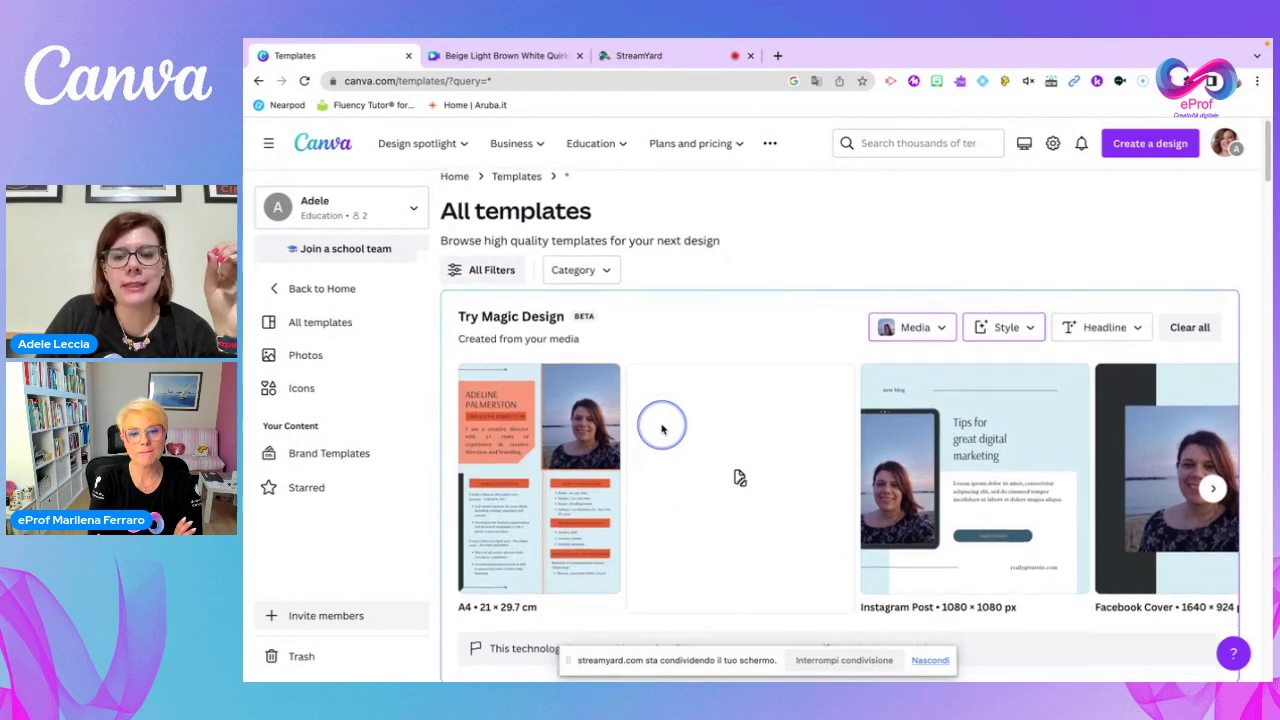
{"action": "left_click", "coordinate": [929, 662]}
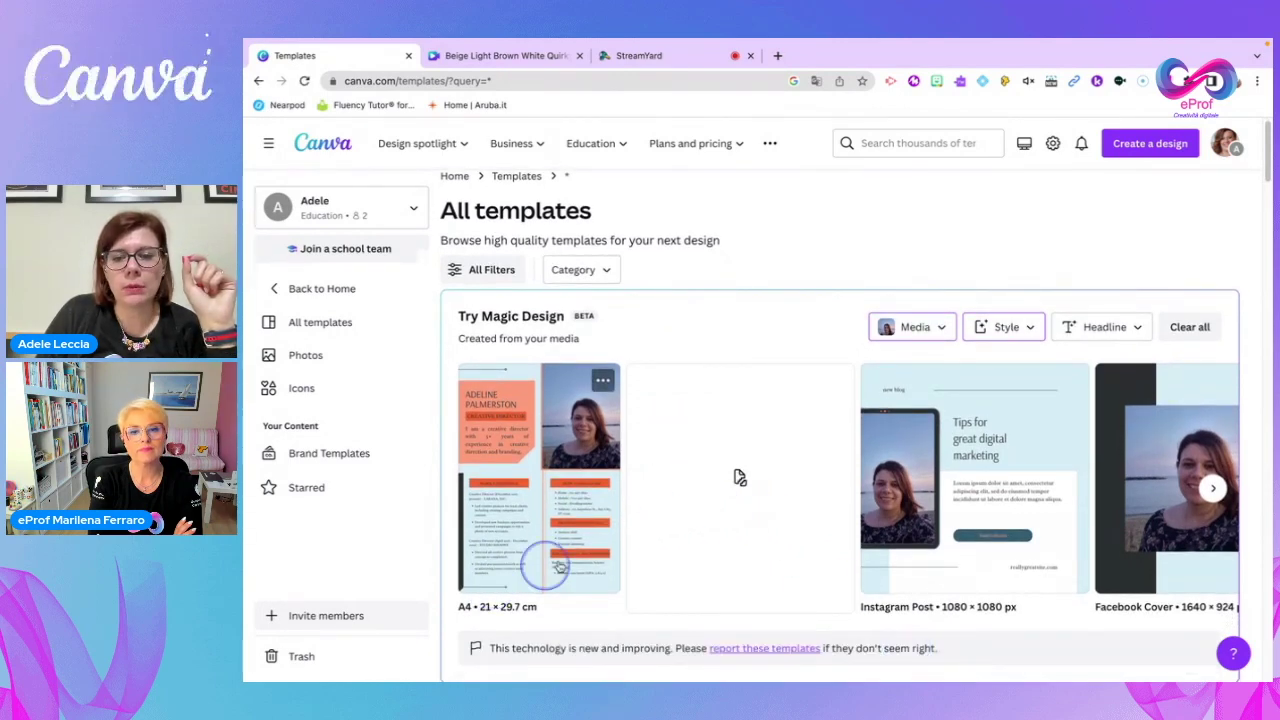
{"action": "left_click", "coordinate": [1212, 488]}
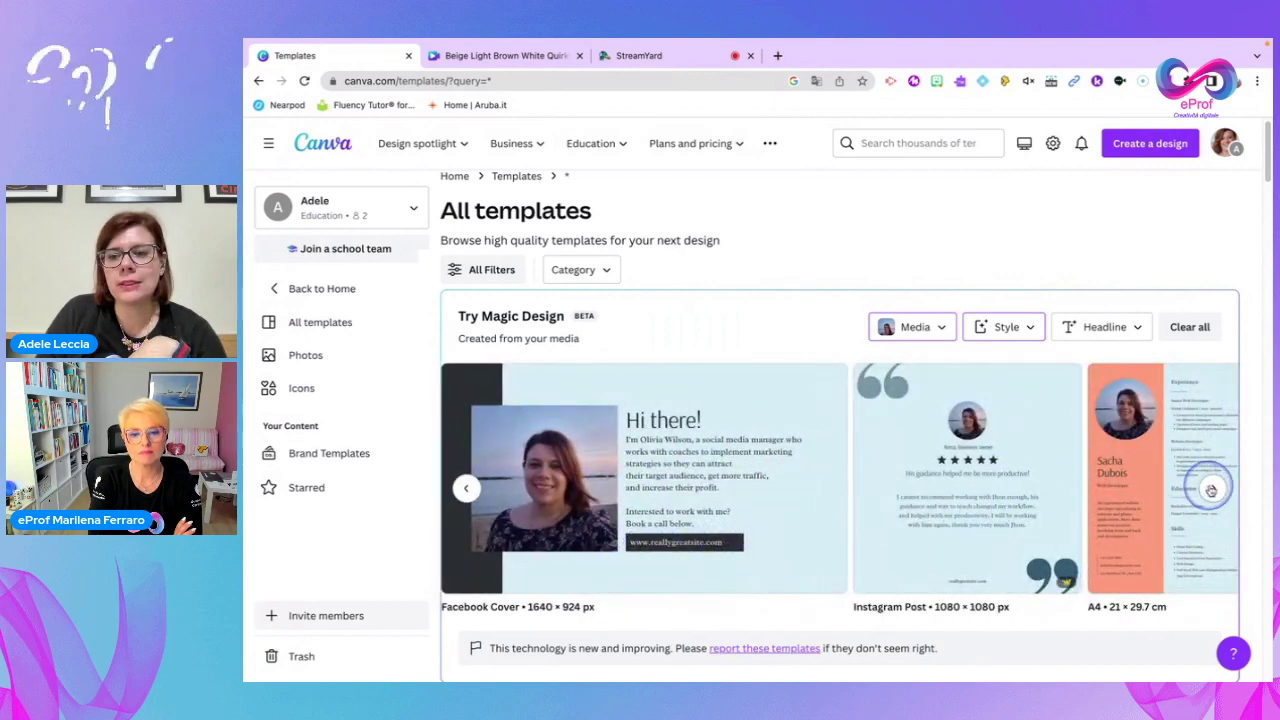
{"action": "left_click", "coordinate": [1213, 488]}
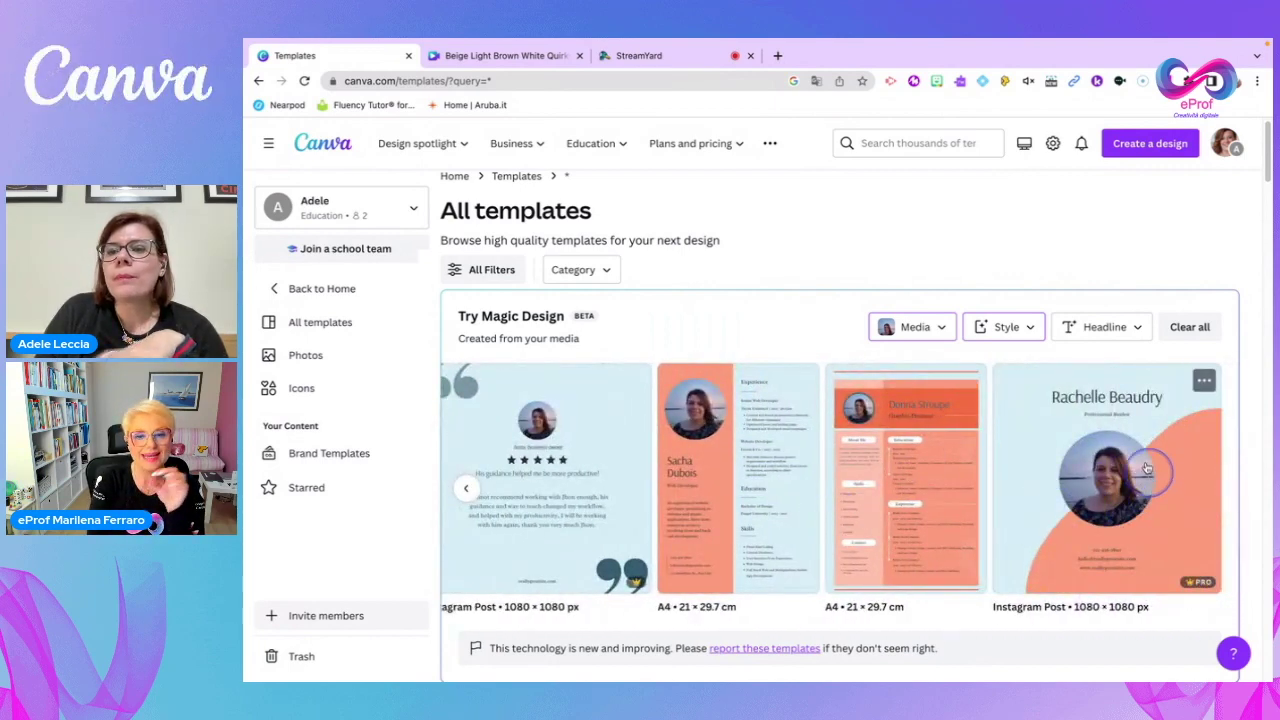
{"action": "left_click", "coordinate": [1085, 330]}
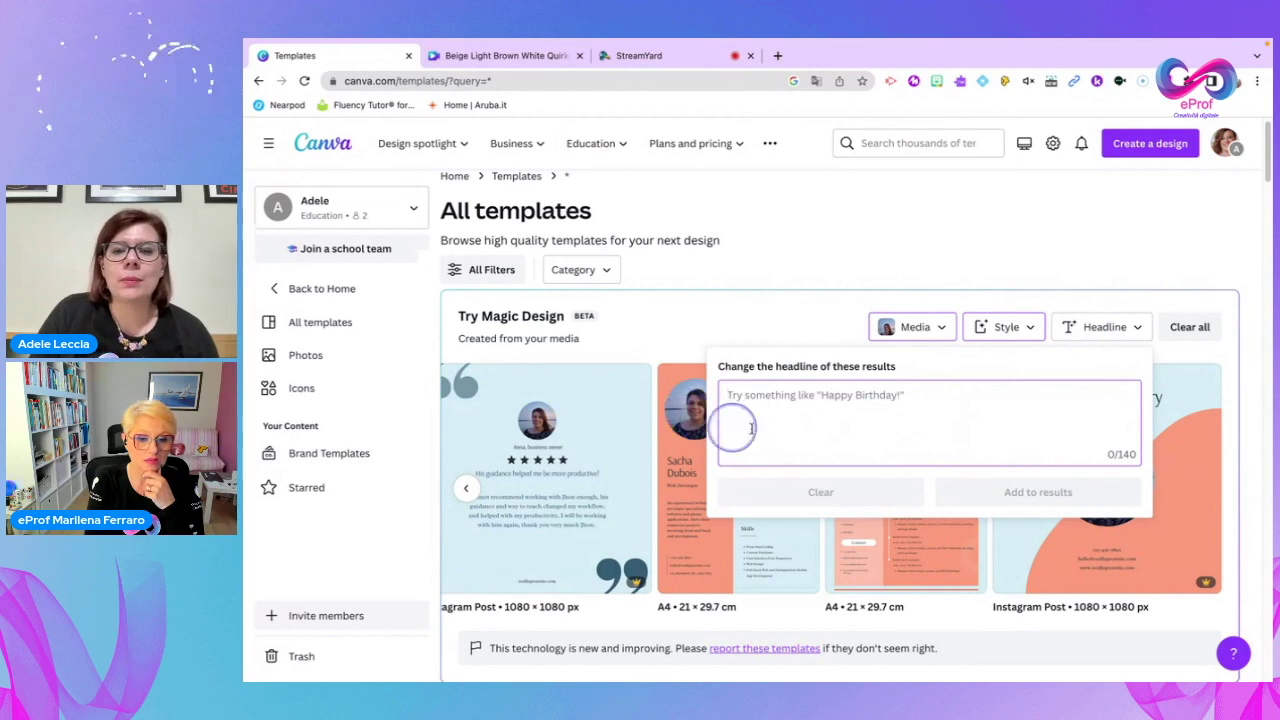
{"action": "left_click", "coordinate": [812, 426]}
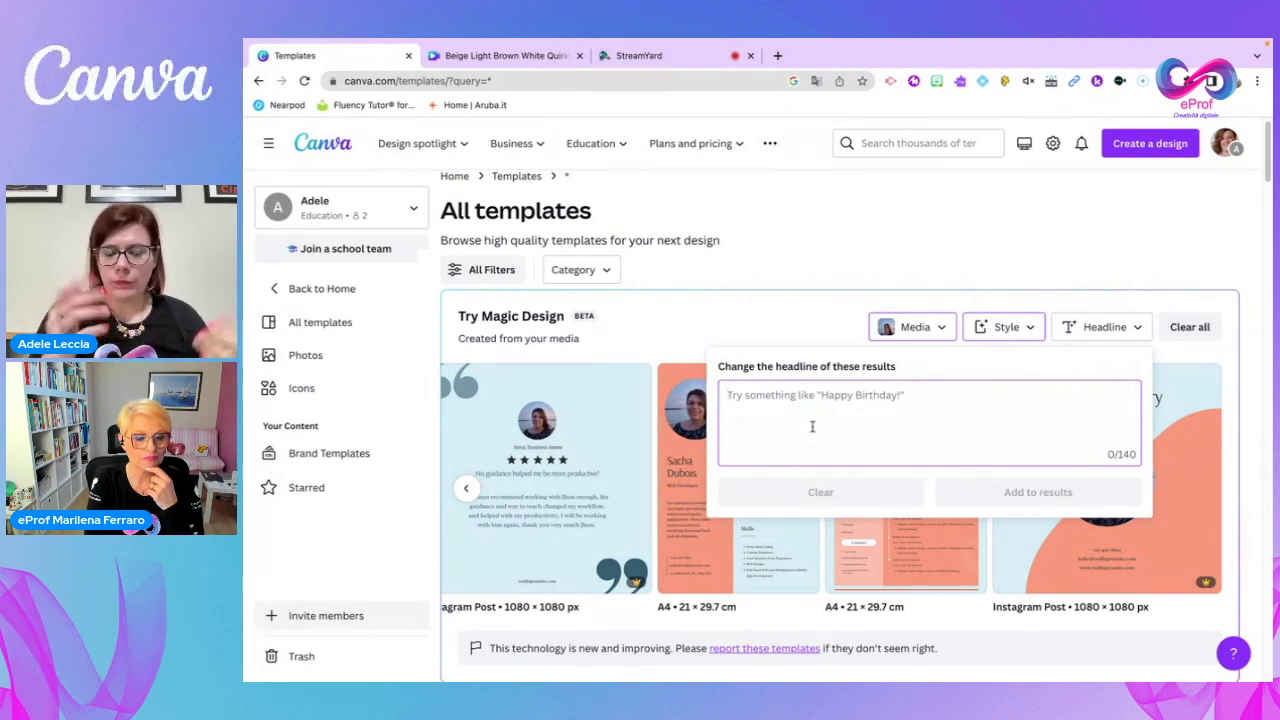
{"action": "left_click", "coordinate": [812, 426]}
{"action": "type", "text": "Seg"}
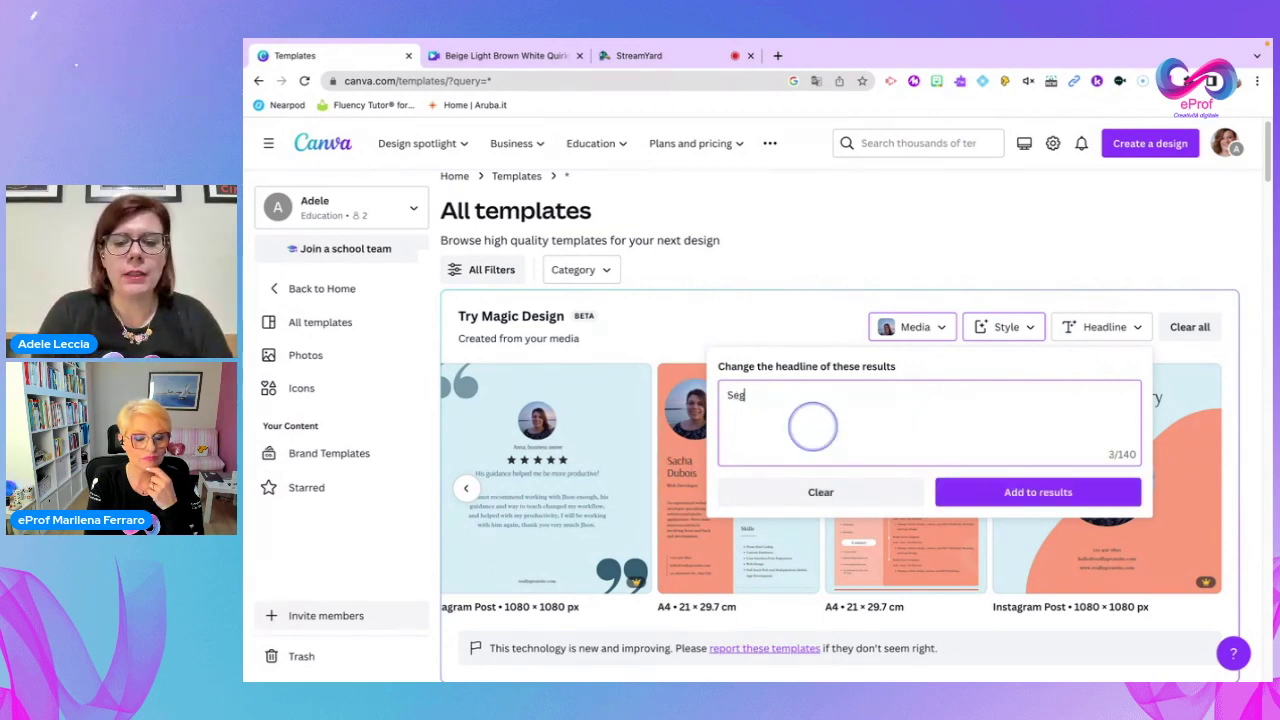
{"action": "type", "text": "ui mleChiacchiere su..."}
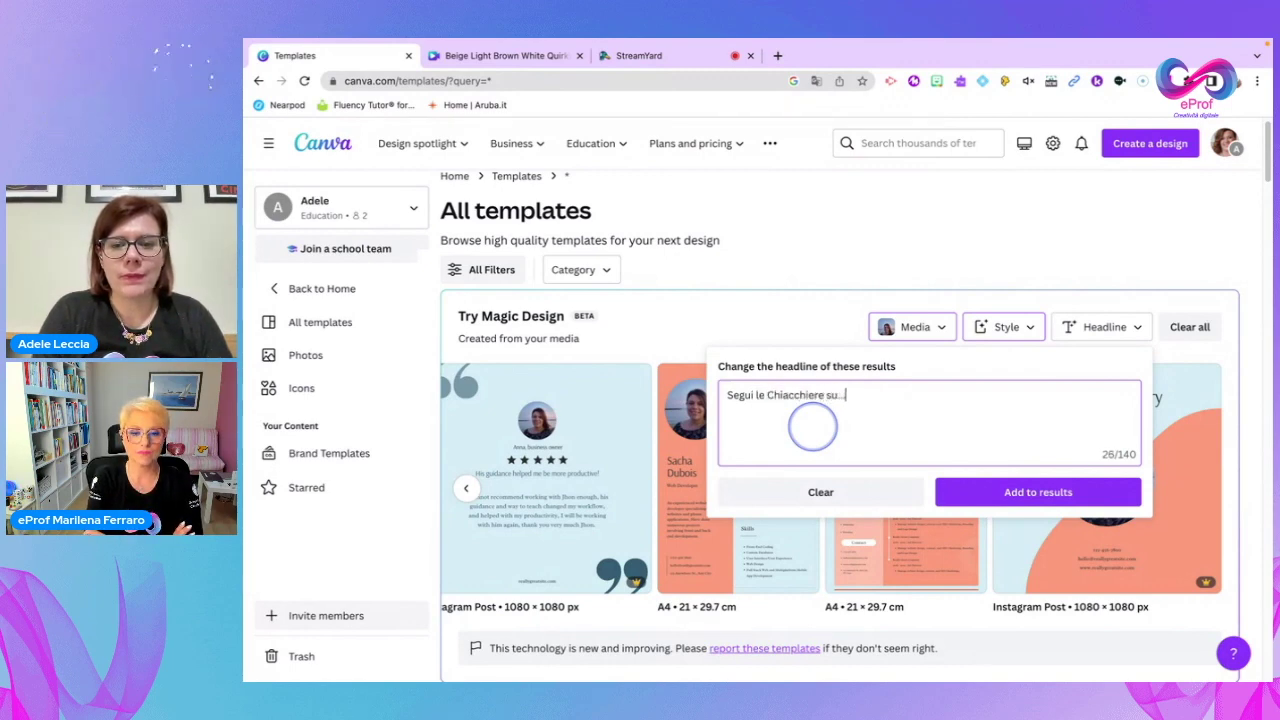
{"action": "left_click", "coordinate": [1010, 497]}
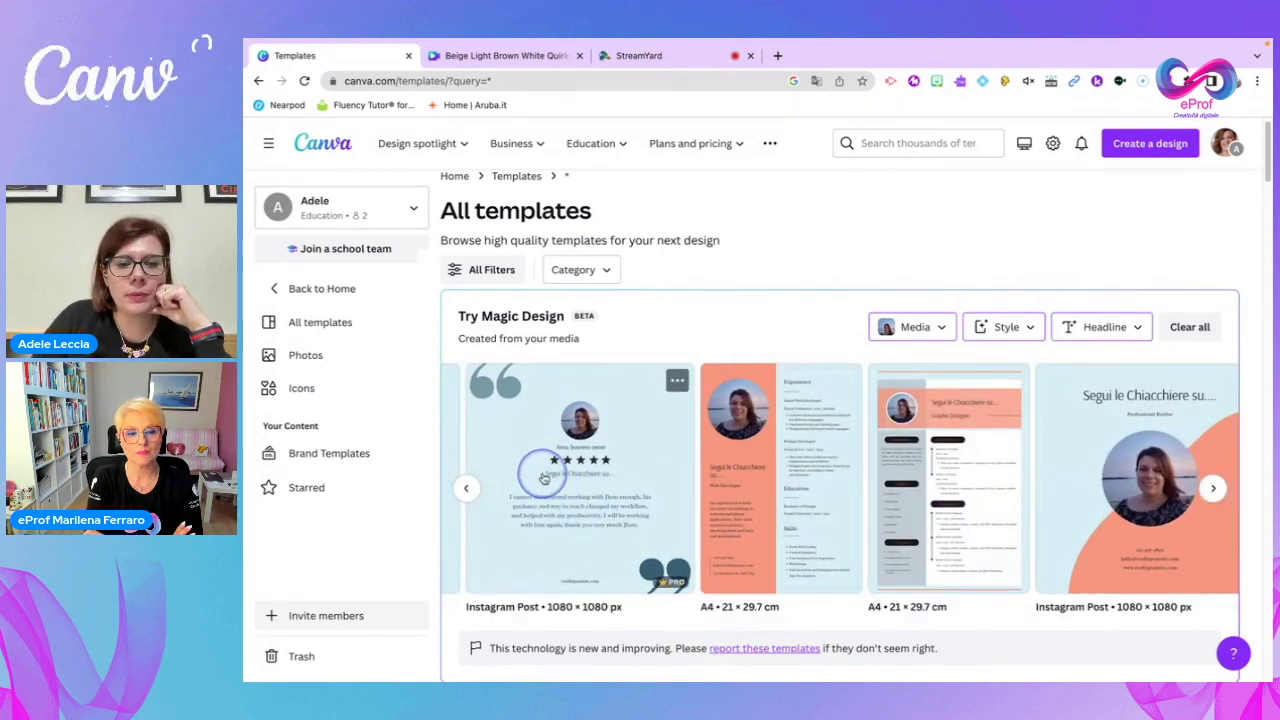
Open the "Blush pink and white about me realtor template" Instagram Post from the results for customising
{"action": "left_click", "coordinate": [1213, 490]}
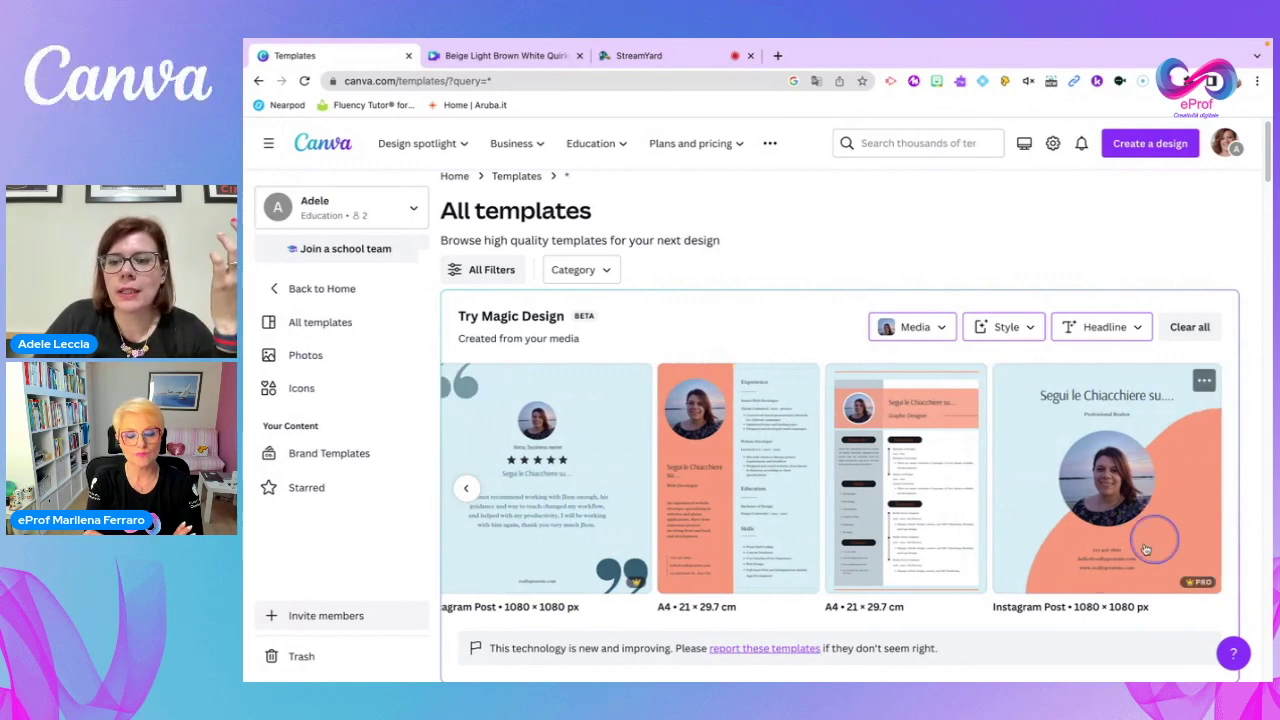
{"action": "left_click", "coordinate": [1080, 500]}
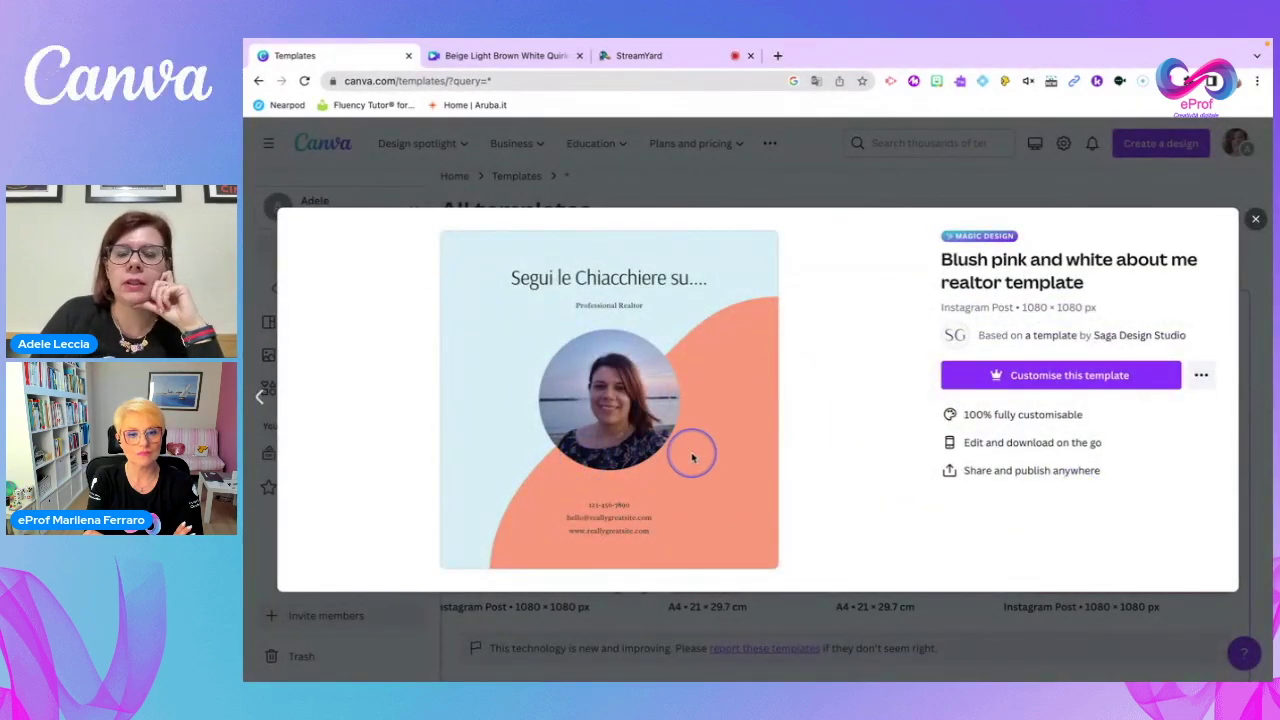
{"action": "left_click", "coordinate": [1013, 377]}
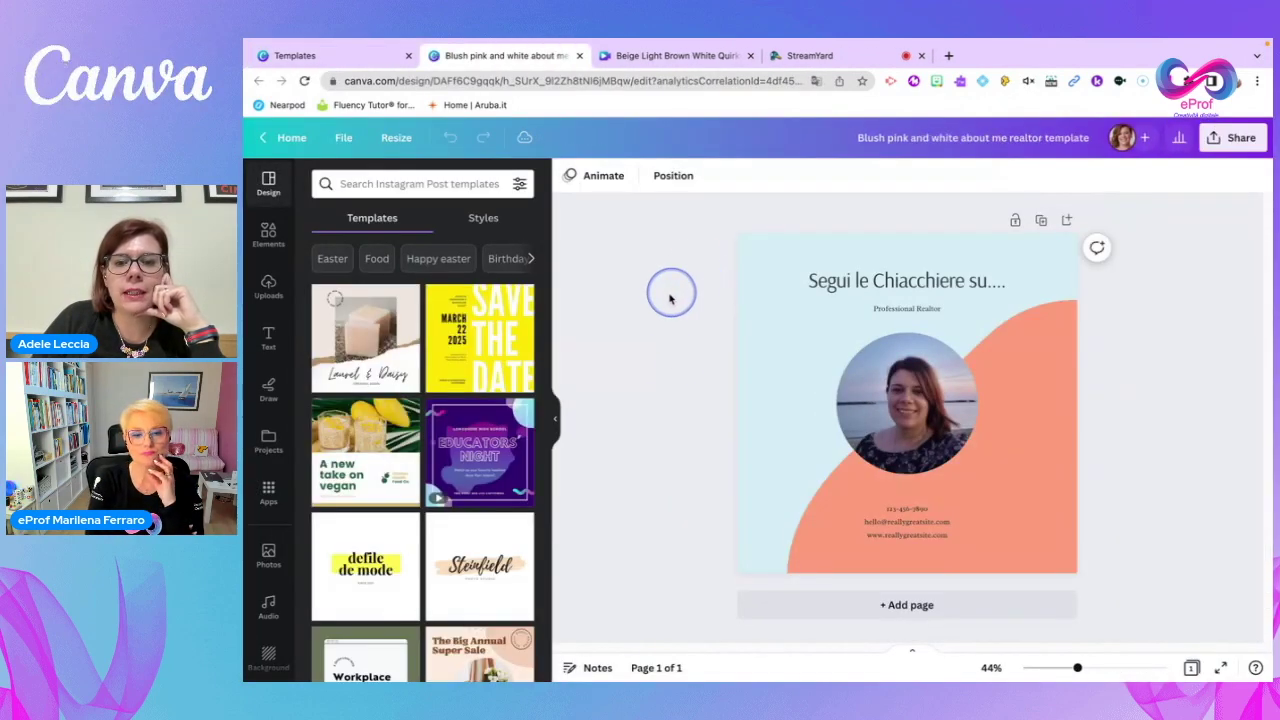
Move the circular portrait toward the design's left edge, duplicate it, and place the copy at the lower right over the coral shape
{"action": "left_click", "coordinate": [919, 306]}
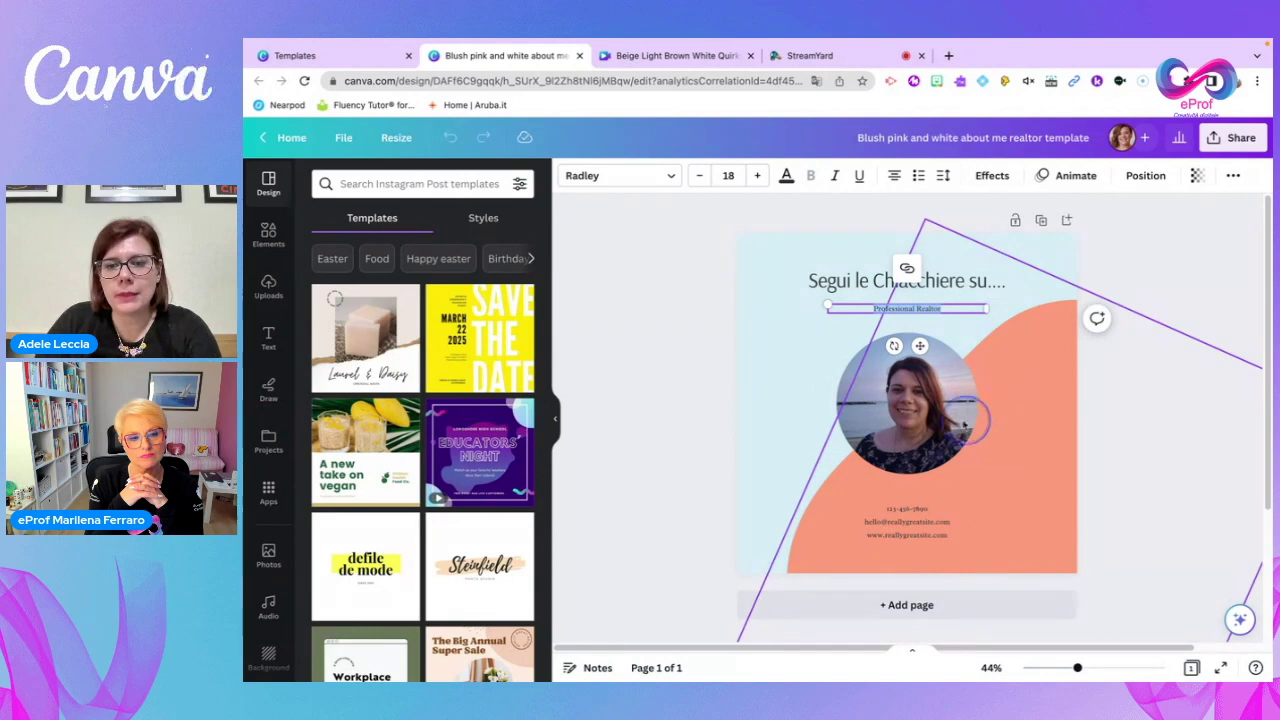
{"action": "left_click", "coordinate": [941, 421]}
{"action": "left_click_drag", "start_coordinate": [942, 422], "coordinate": [871, 417]}
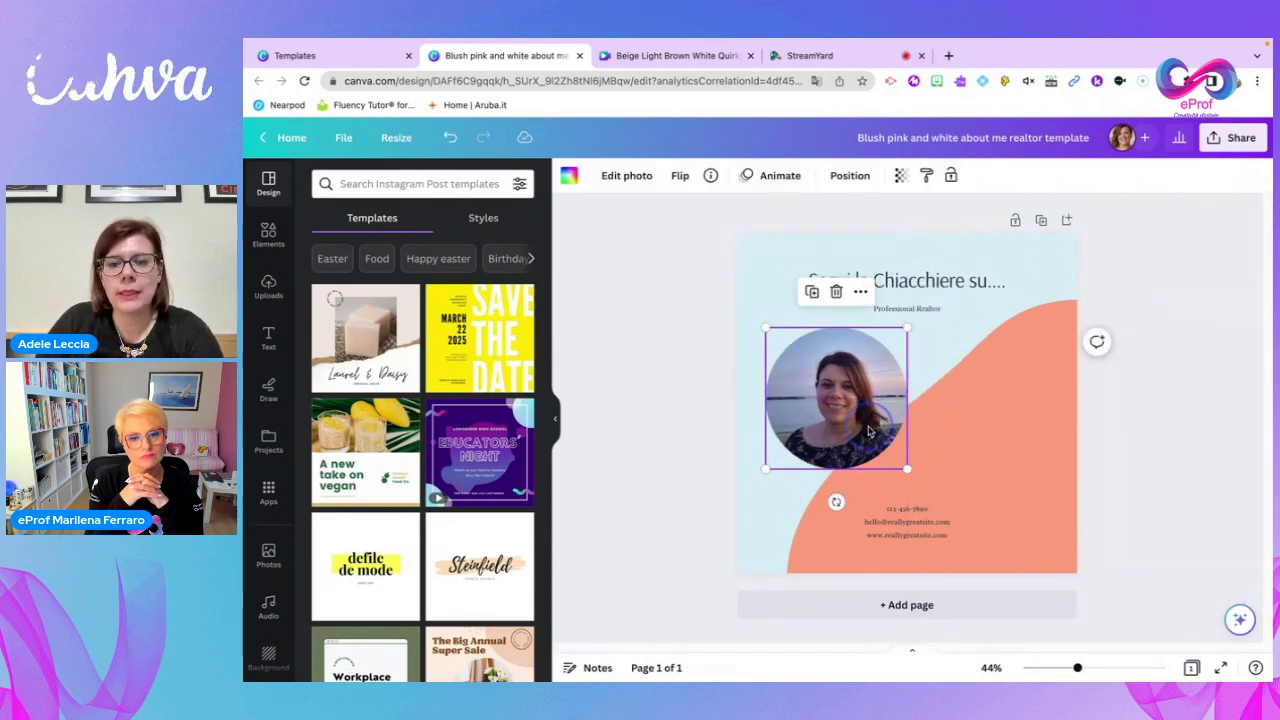
{"action": "left_click", "coordinate": [812, 291]}
{"action": "left_click_drag", "start_coordinate": [850, 392], "coordinate": [1012, 455]}
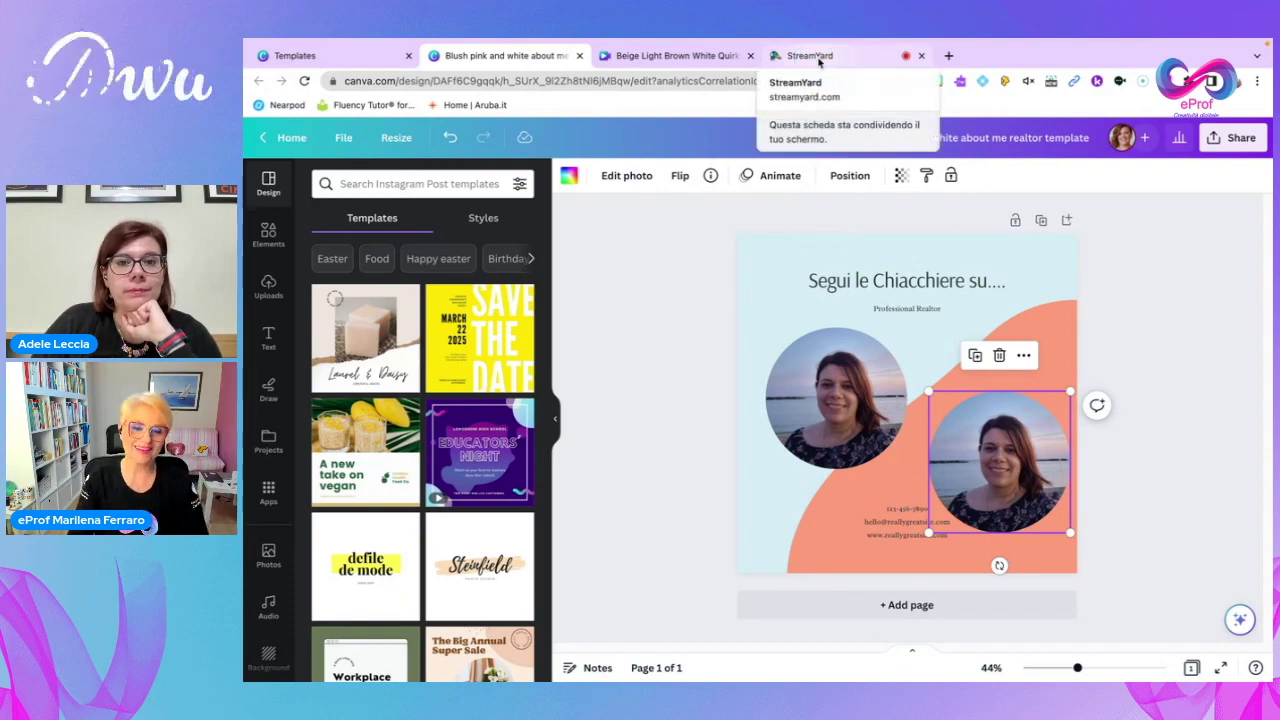
Switch to StreamYard and stop sharing the screen
{"action": "left_click", "coordinate": [818, 58]}
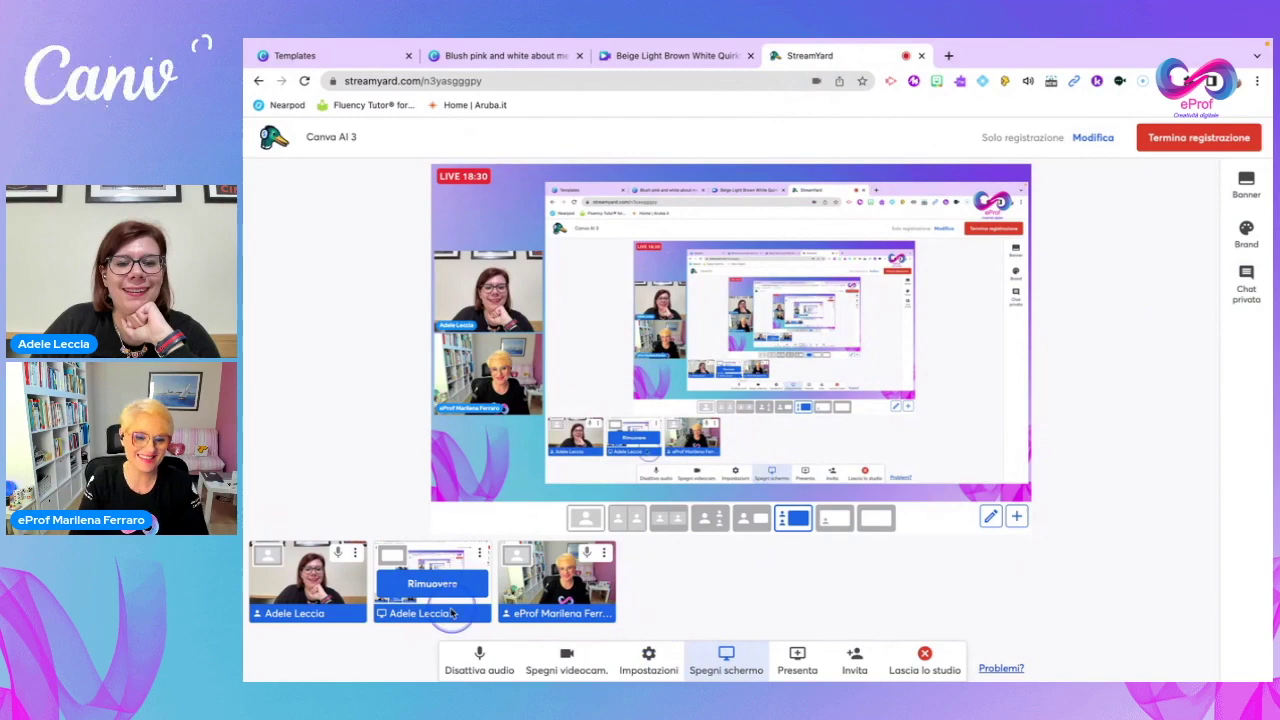
{"action": "left_click", "coordinate": [726, 660]}
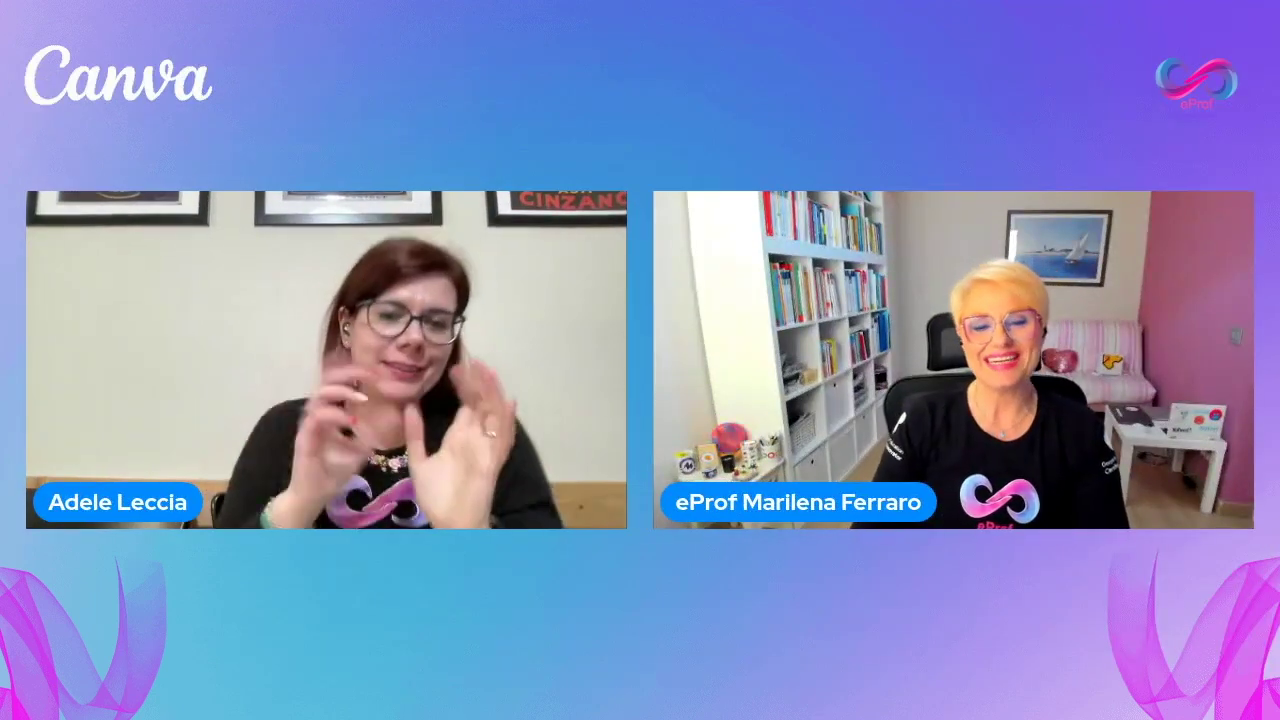